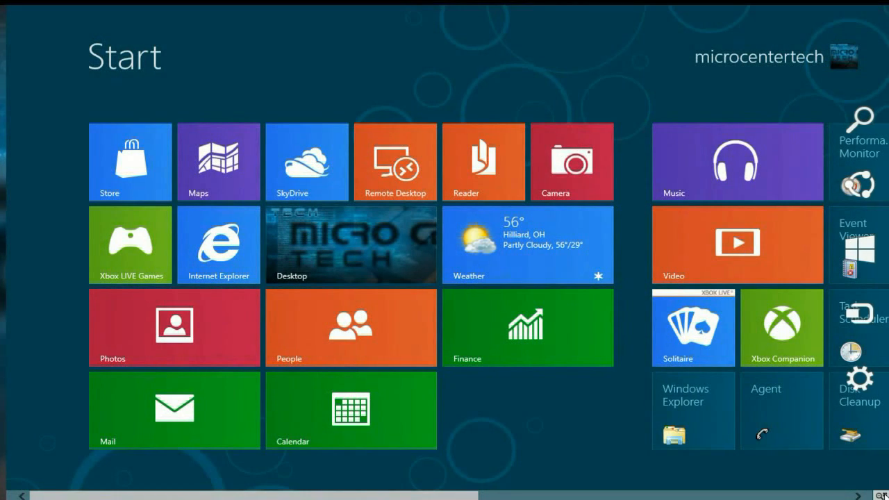
Step: Navigate from the Settings charm through More PC settings to the General page
{"action": "left_click", "coordinate": [860, 379]}
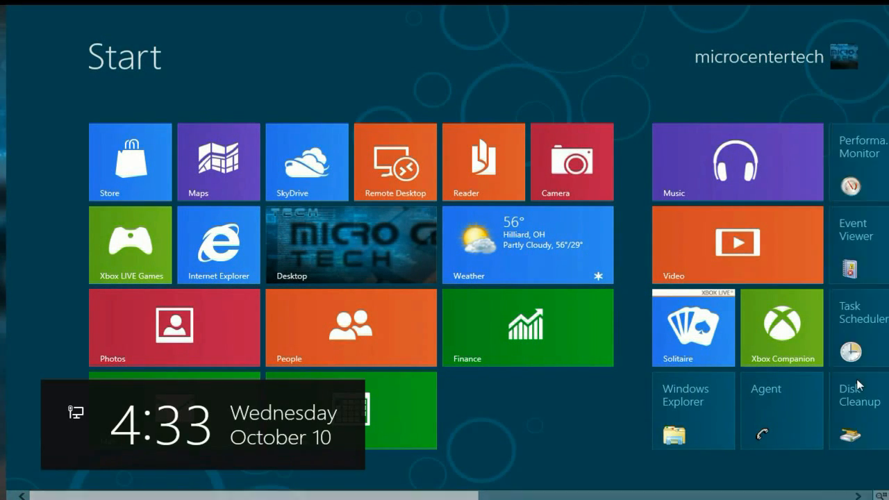
{"action": "left_click", "coordinate": [825, 470]}
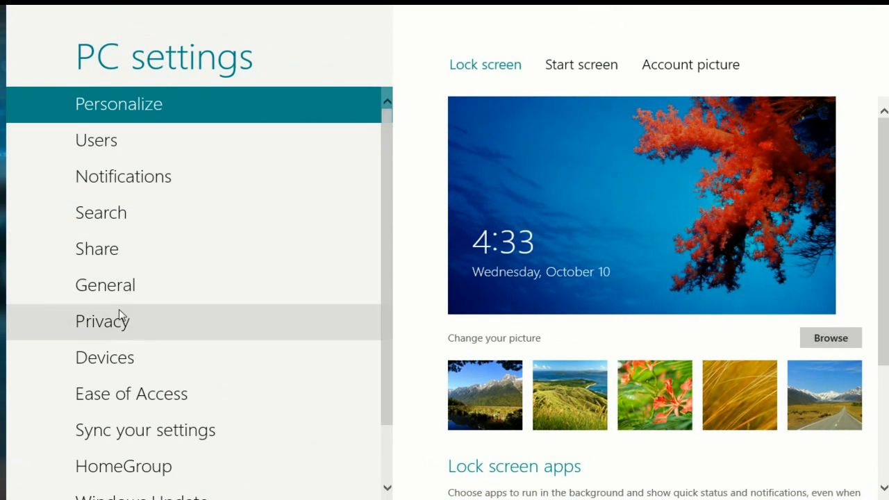
{"action": "left_click", "coordinate": [113, 288]}
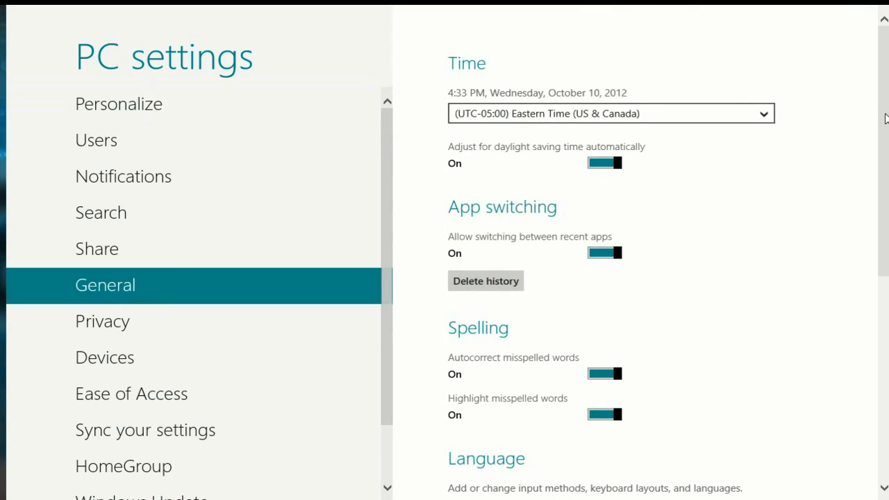
{"action": "scroll", "coordinate": [884, 149], "scroll_direction": "down", "scroll_amount": 1}
Step: Scroll to the Reset your PC section and start Get started to show the warning
{"action": "left_click_drag", "start_coordinate": [883, 149], "coordinate": [884, 348]}
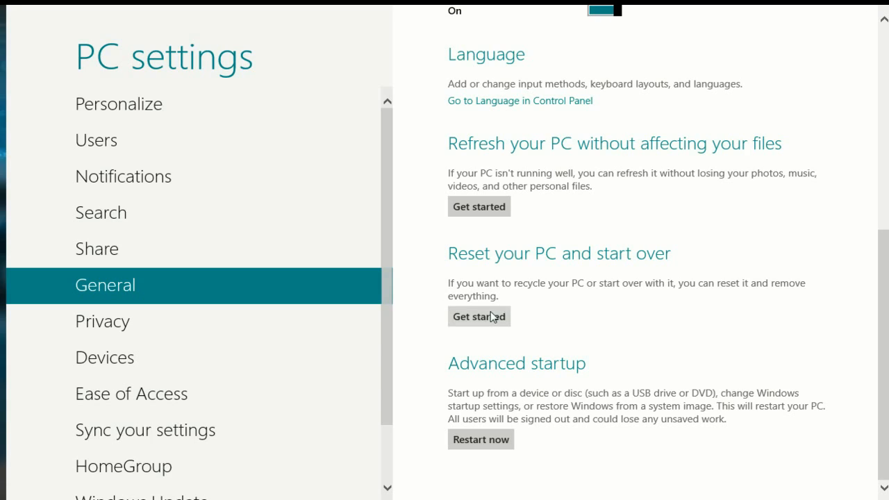
{"action": "left_click", "coordinate": [484, 317]}
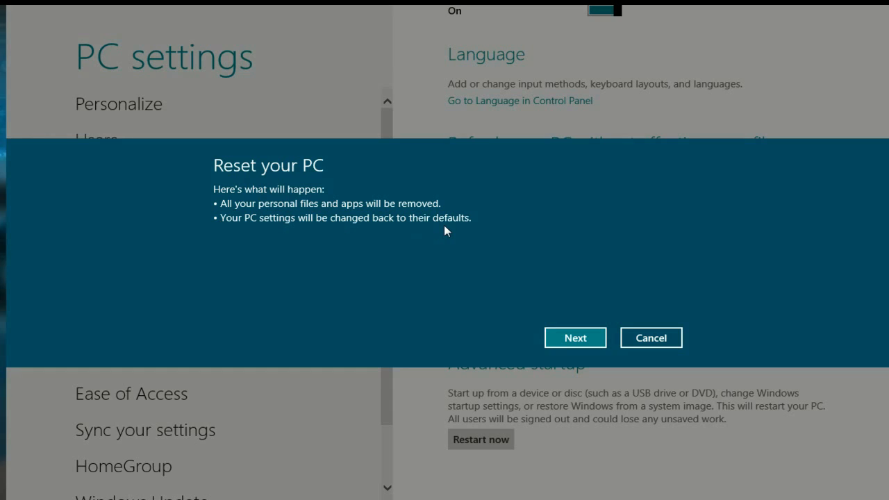
Step: Cancel the Reset your PC warning and return to the Start screen
{"action": "left_click", "coordinate": [640, 339]}
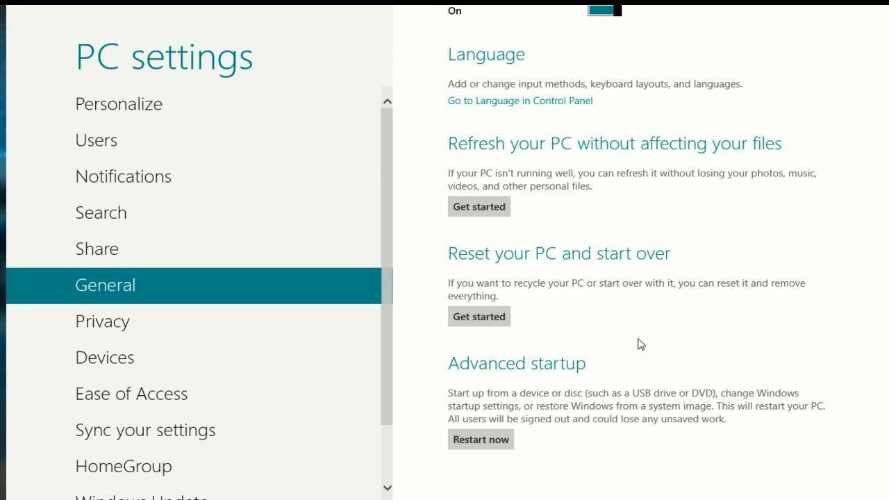
{"action": "mouse_move", "coordinate": [882, 263]}
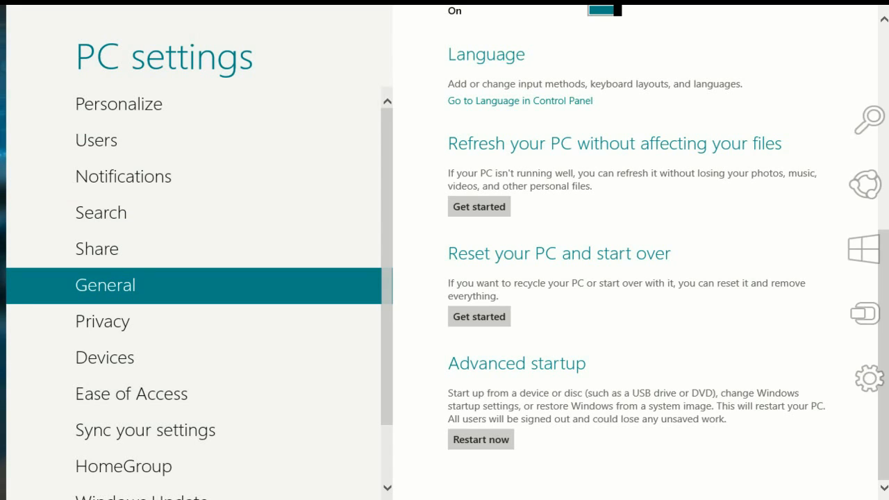
{"action": "left_click", "coordinate": [858, 263]}
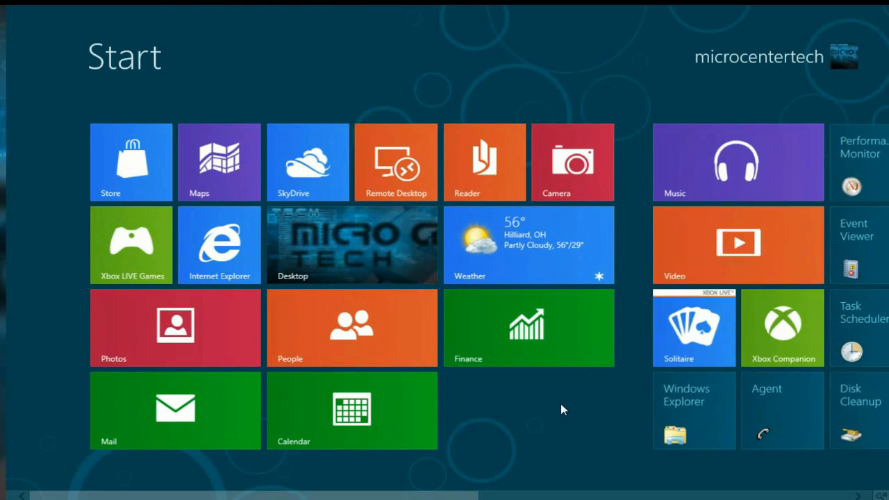